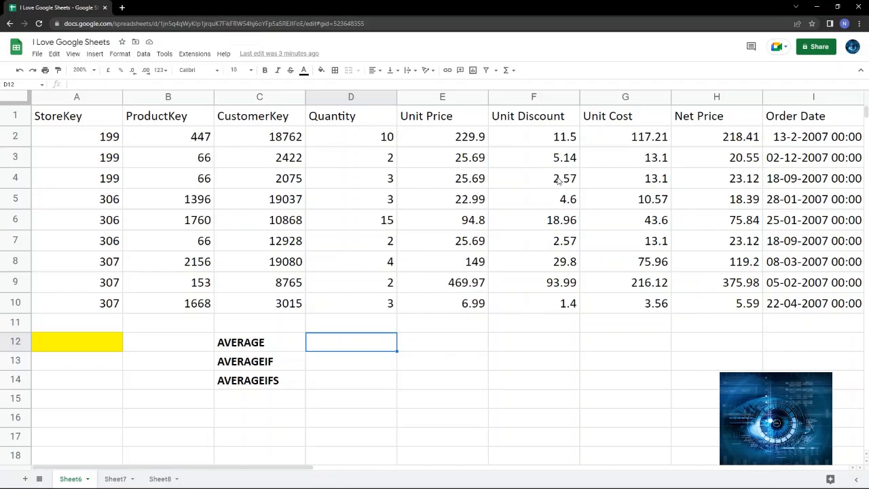
Calculate the average of the Quantity values in D2:D10 with an AVERAGE formula in cell D12
{"action": "type", "text": "=a"}
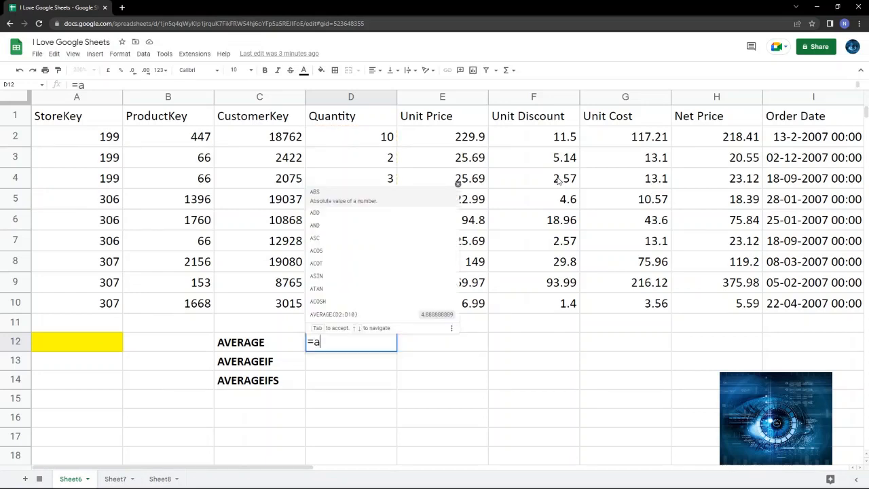
{"action": "type", "text": "verage(D2:D10"}
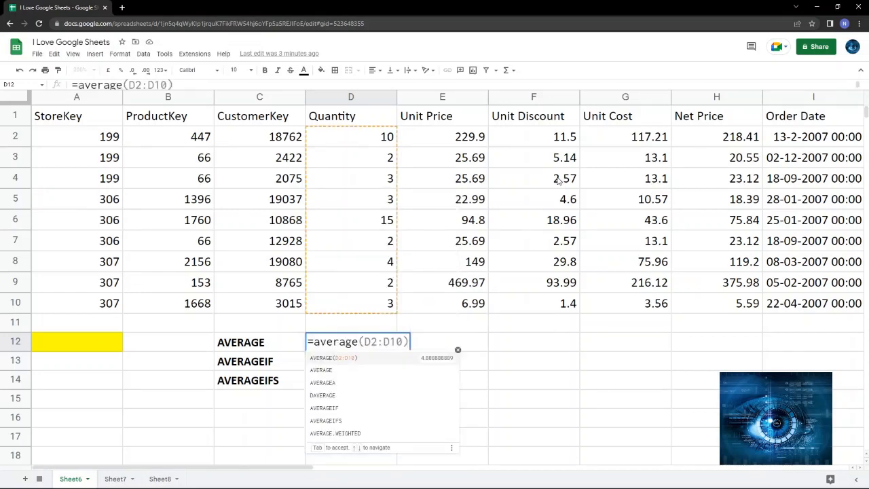
{"action": "type", "text": "("}
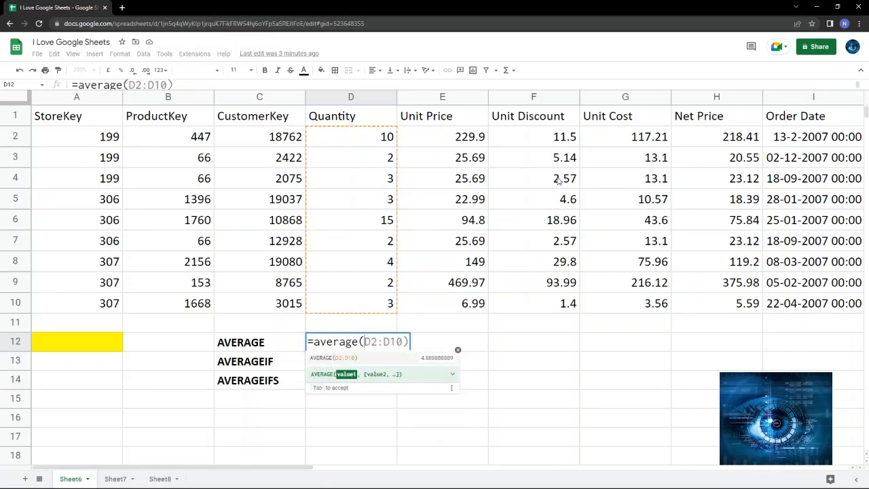
{"action": "left_click", "coordinate": [370, 138]}
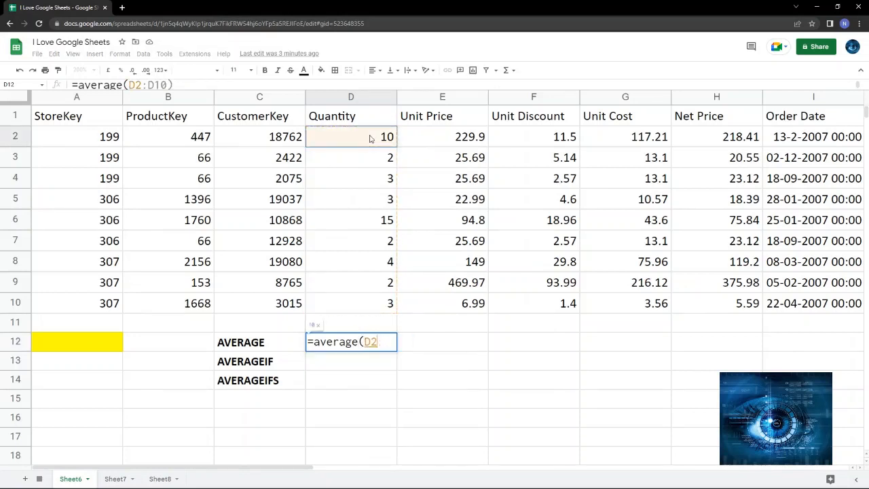
{"action": "left_click_drag", "start_coordinate": [371, 139], "coordinate": [371, 304]}
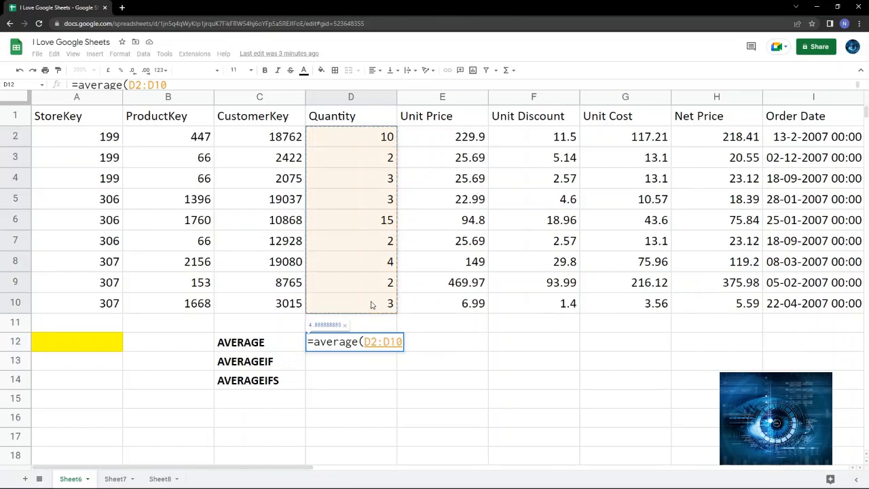
{"action": "type", "text": ")"}
{"action": "key", "text": "Return"}
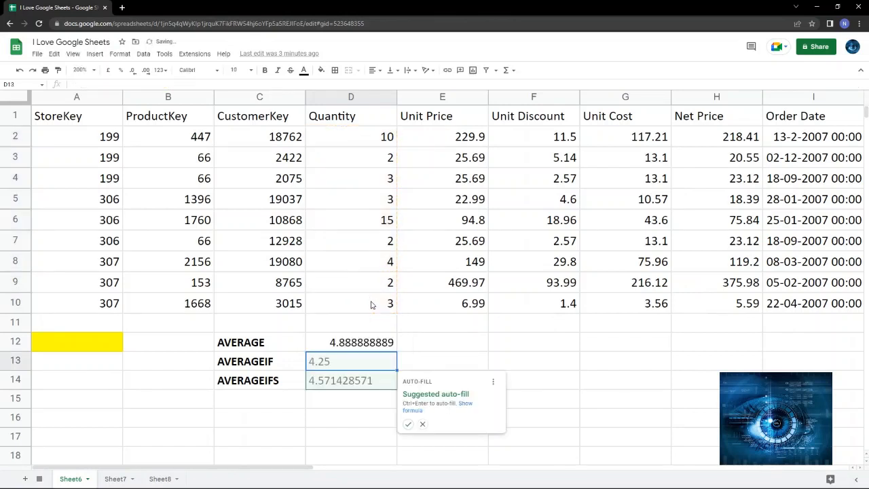
{"action": "key", "text": "Up"}
{"action": "key", "text": "Up"}
{"action": "key", "text": "Down"}
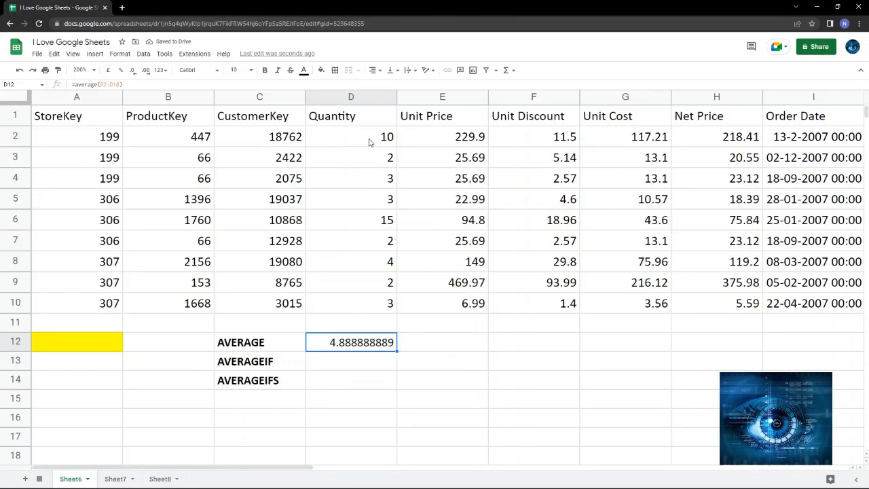
{"action": "mouse_move", "coordinate": [369, 141]}
{"action": "left_mouse_down"}
{"action": "mouse_move", "coordinate": [367, 248]}
{"action": "mouse_move", "coordinate": [380, 303]}
{"action": "left_mouse_up"}
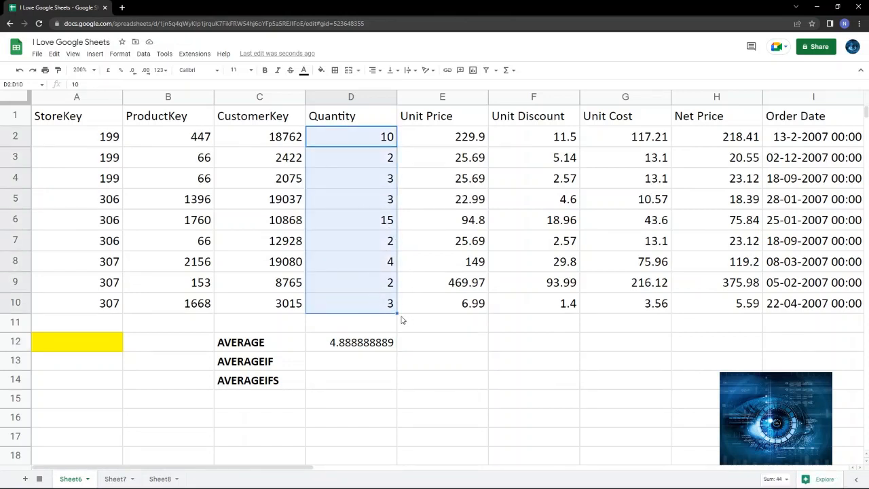
{"action": "left_click", "coordinate": [370, 344]}
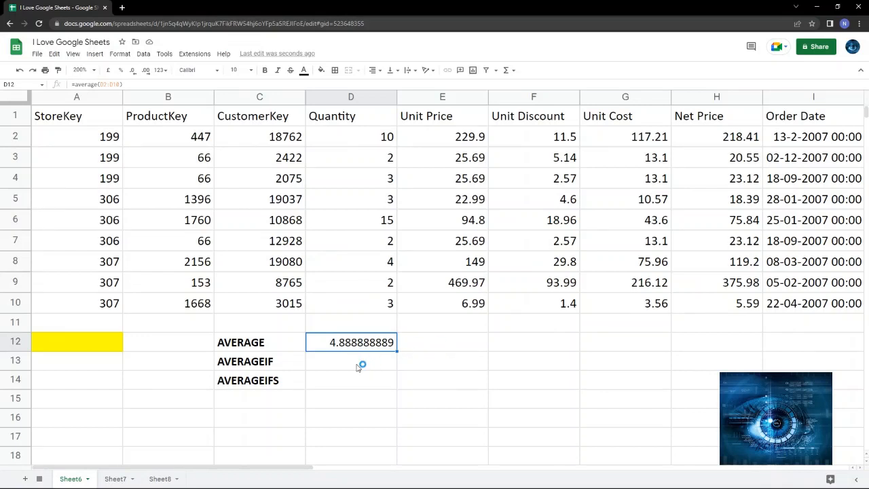
Enter an AVERAGEIF formula in D13 averaging quantities D2:D10 where the product key in B2:B10 equals 66
{"action": "left_click", "coordinate": [357, 366]}
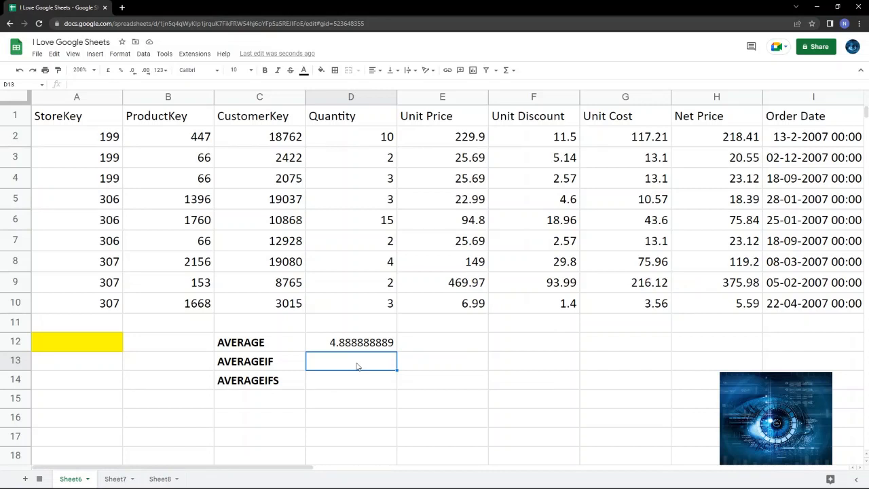
{"action": "type", "text": "=avera"}
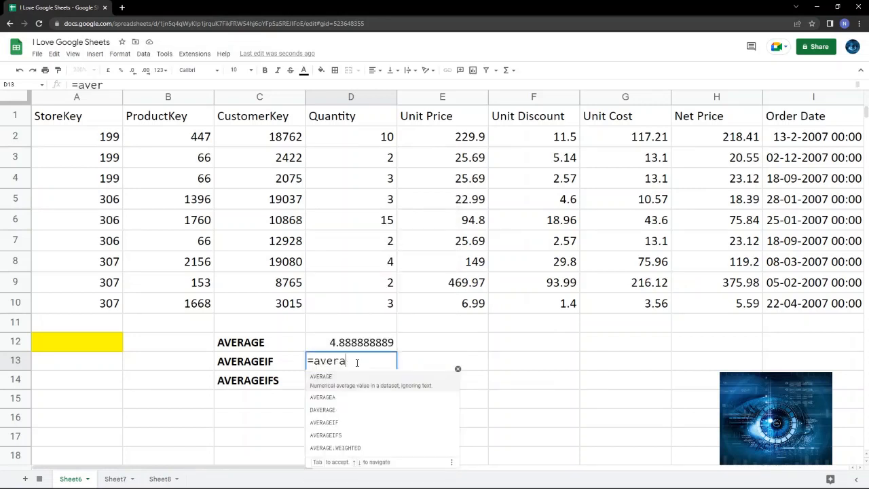
{"action": "type", "text": "geif"}
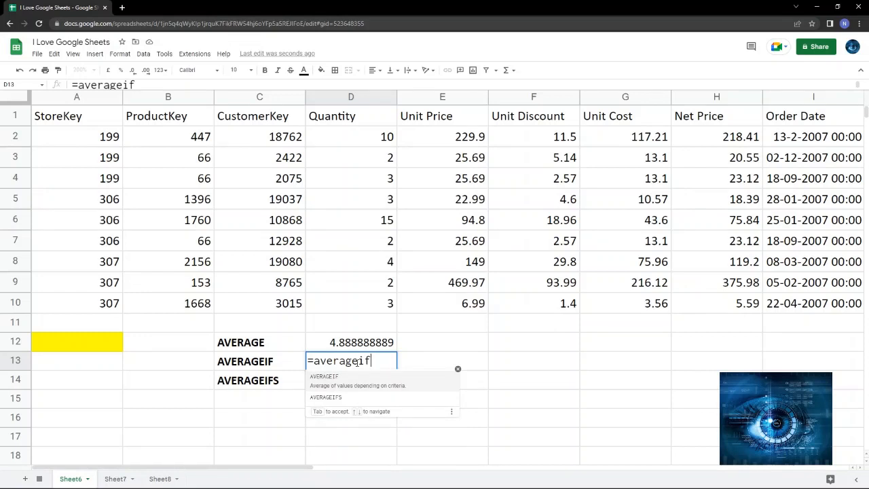
{"action": "type", "text": "("}
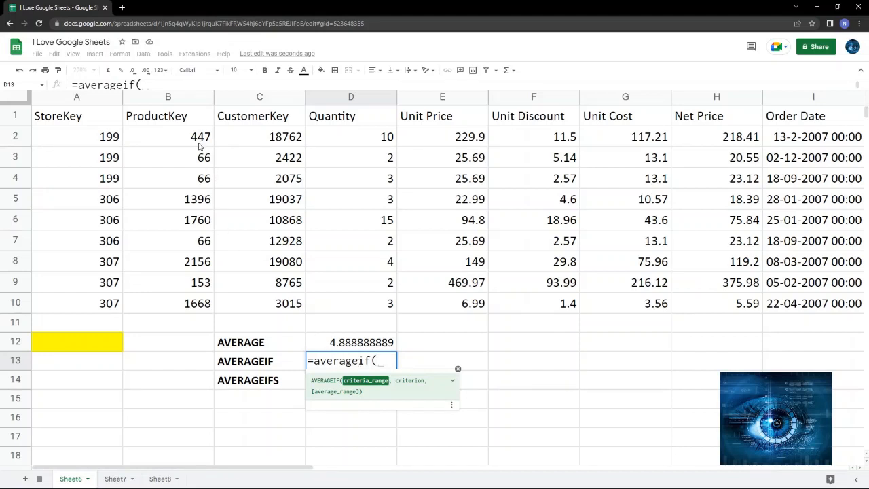
{"action": "left_click_drag", "start_coordinate": [199, 145], "coordinate": [197, 309]}
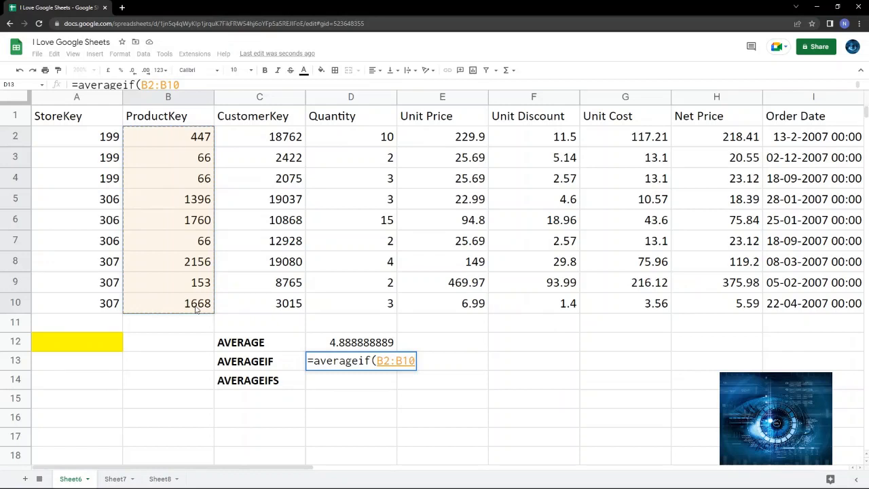
{"action": "type", "text": ","}
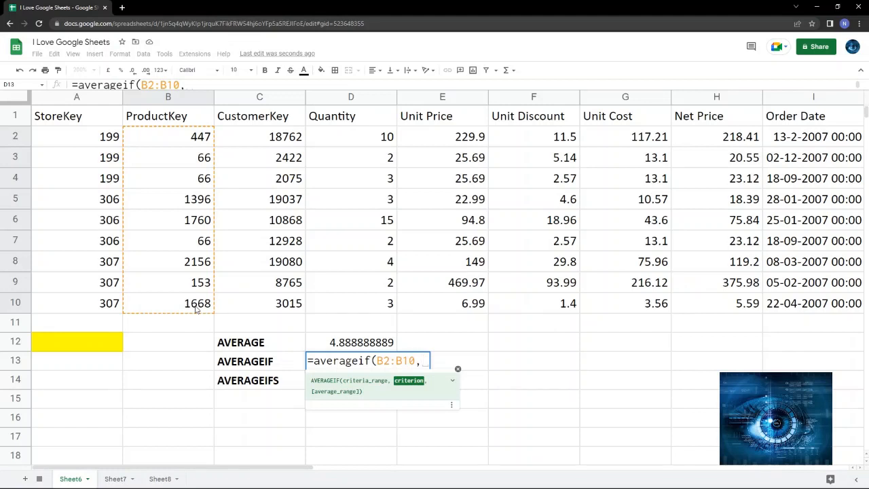
{"action": "type", "text": "66"}
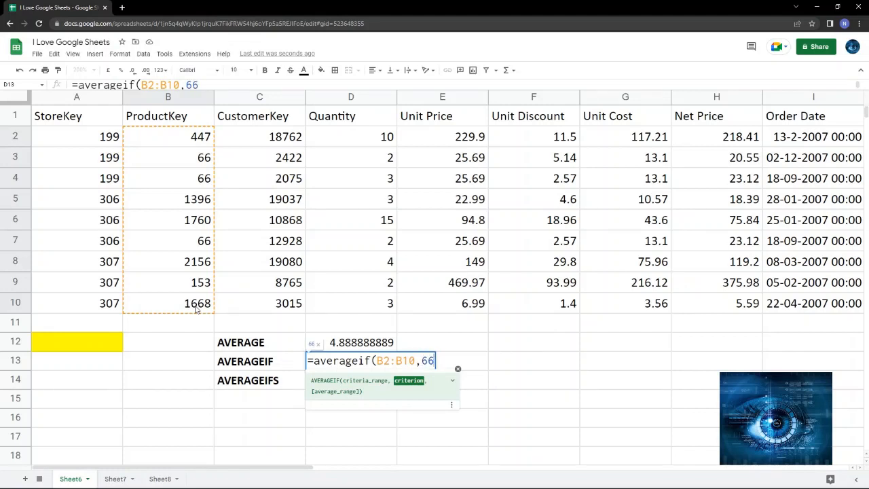
{"action": "type", "text": ","}
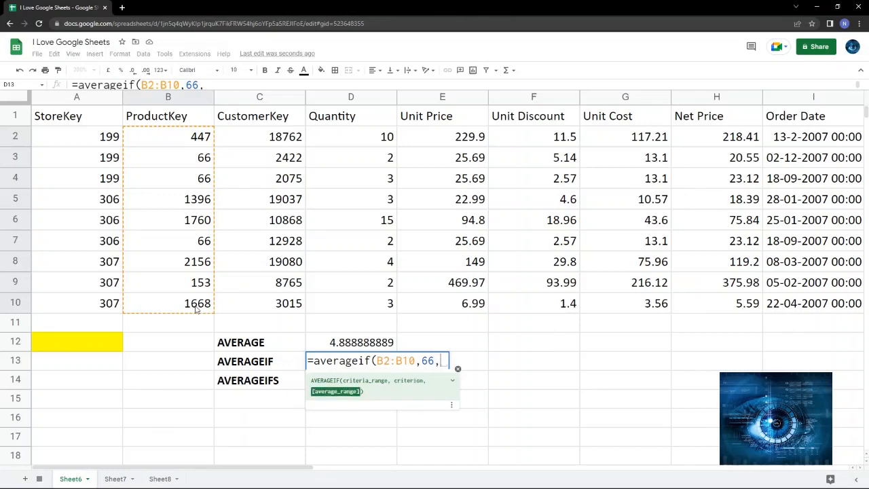
{"action": "left_click", "coordinate": [358, 139]}
{"action": "left_click_drag", "start_coordinate": [358, 156], "coordinate": [360, 306]}
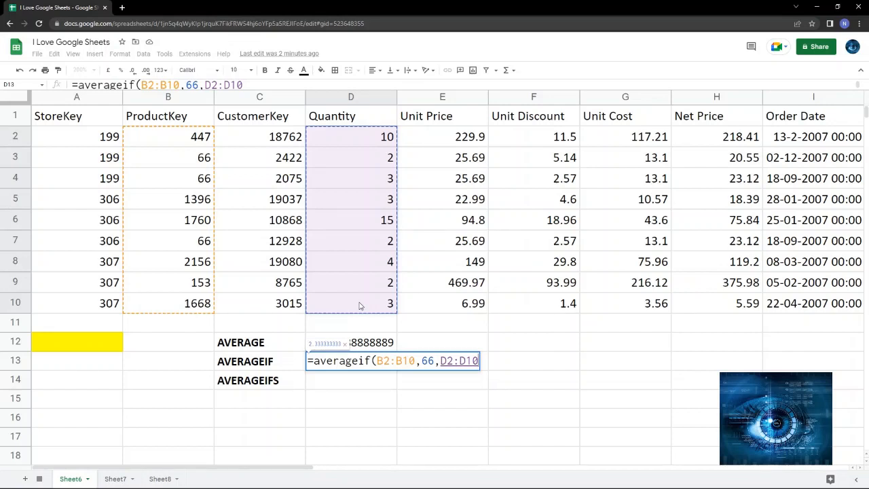
{"action": "key", "text": "Return"}
{"action": "key", "text": "Up"}
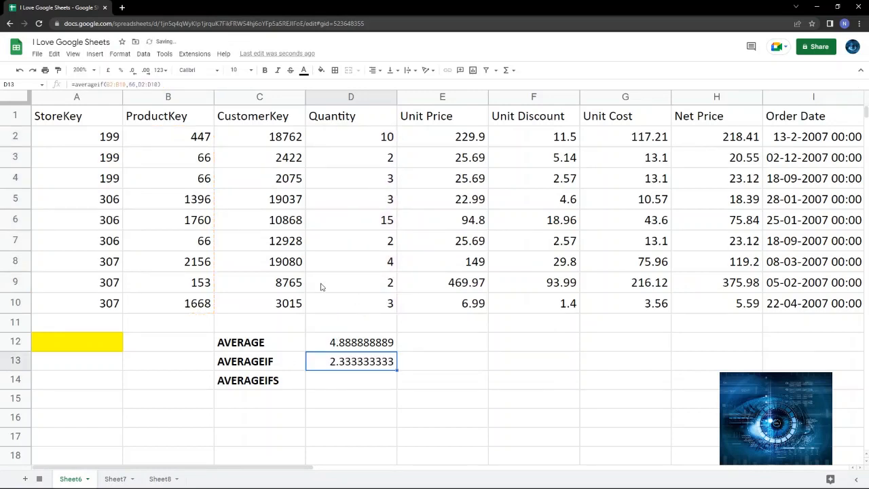
Examine the rows with product key 66 by highlighting their ProductKey cells and the matching Quantity cells
{"action": "left_click", "coordinate": [191, 161]}
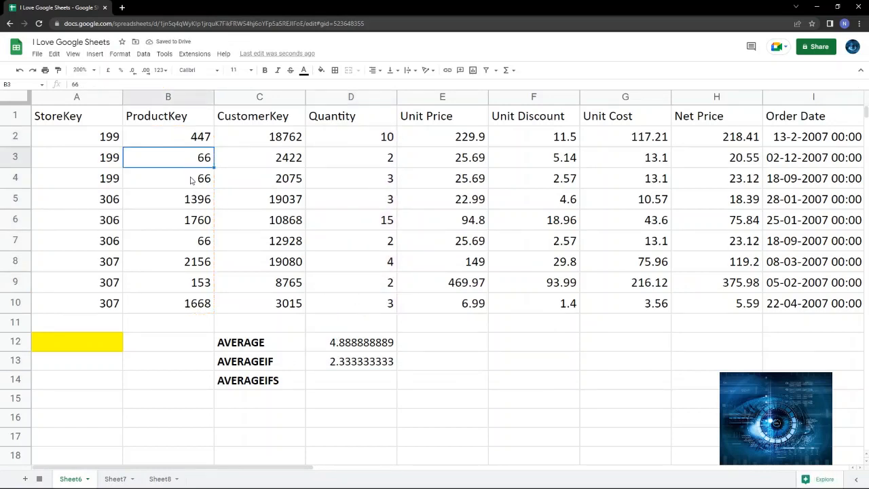
{"action": "left_click", "coordinate": [193, 178]}
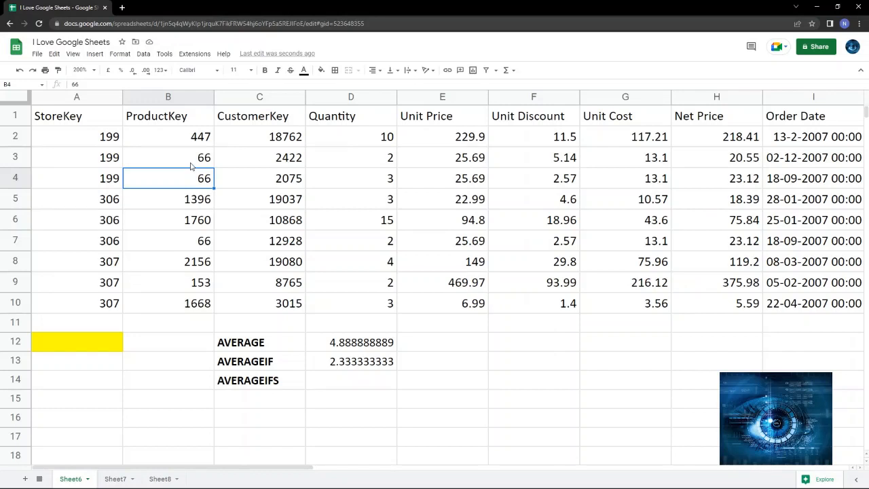
{"action": "left_click", "coordinate": [191, 161]}
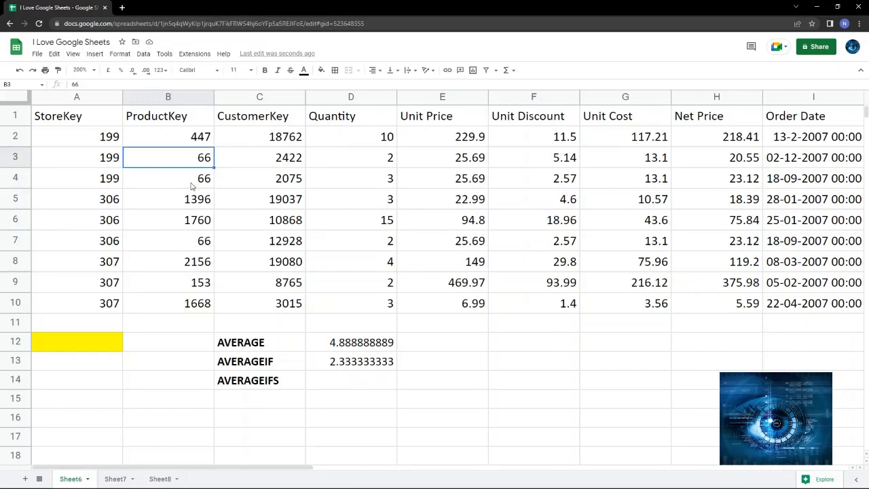
{"action": "left_click", "coordinate": [192, 180], "text": "shift"}
{"action": "left_click", "coordinate": [200, 245], "text": "ctrl"}
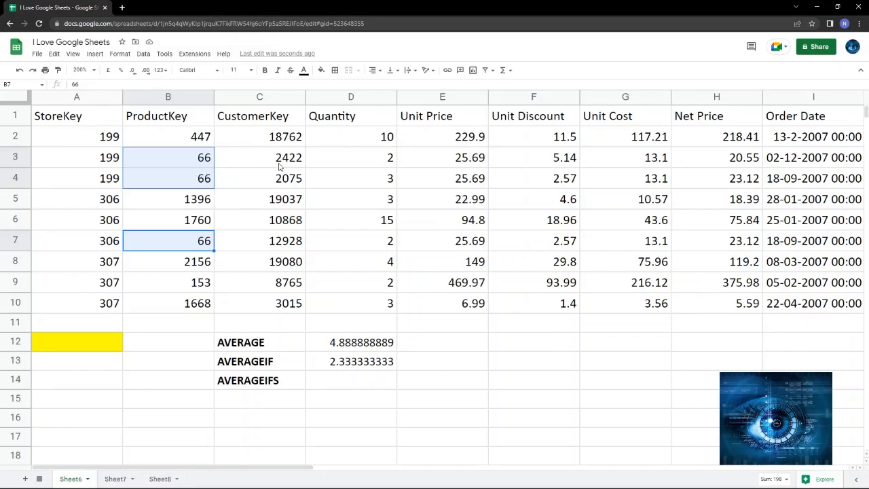
{"action": "left_click", "coordinate": [372, 165]}
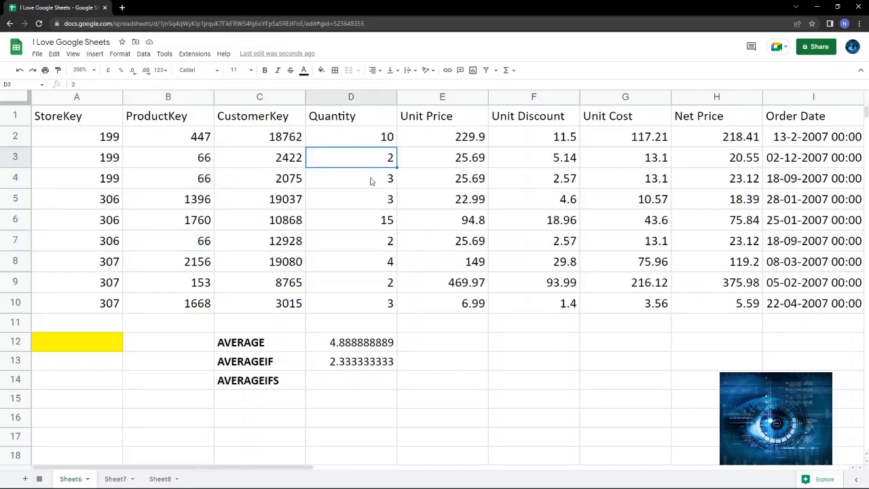
{"action": "left_click", "coordinate": [371, 181], "text": "shift"}
{"action": "left_click", "coordinate": [370, 242], "text": "ctrl"}
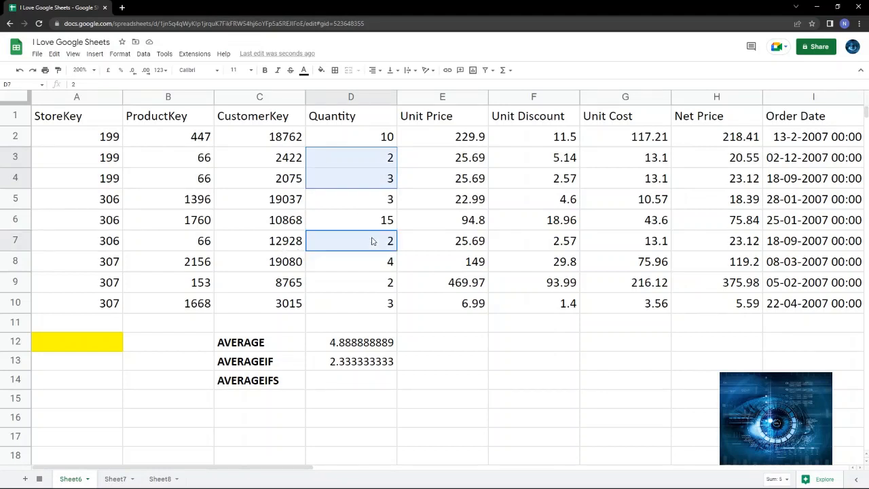
Sum the product 66 quantities in D3:D4 and D7 with a SUM formula in cell F12
{"action": "left_click", "coordinate": [499, 346]}
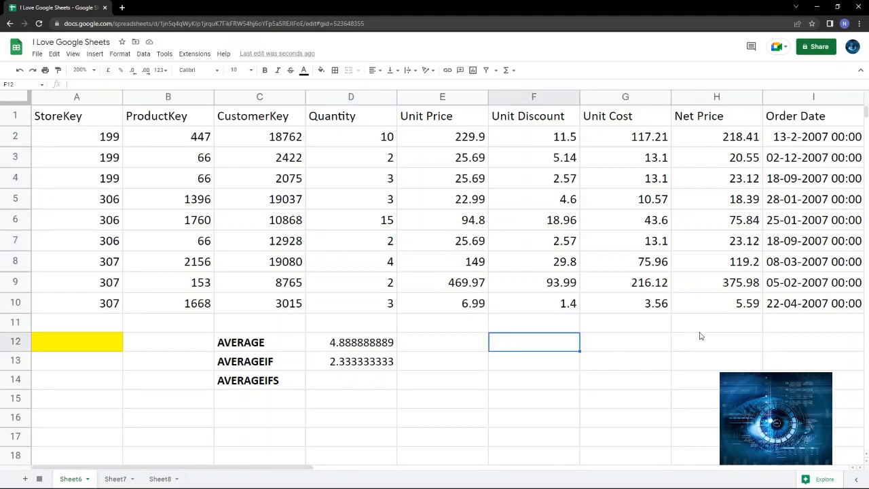
{"action": "type", "text": "=("}
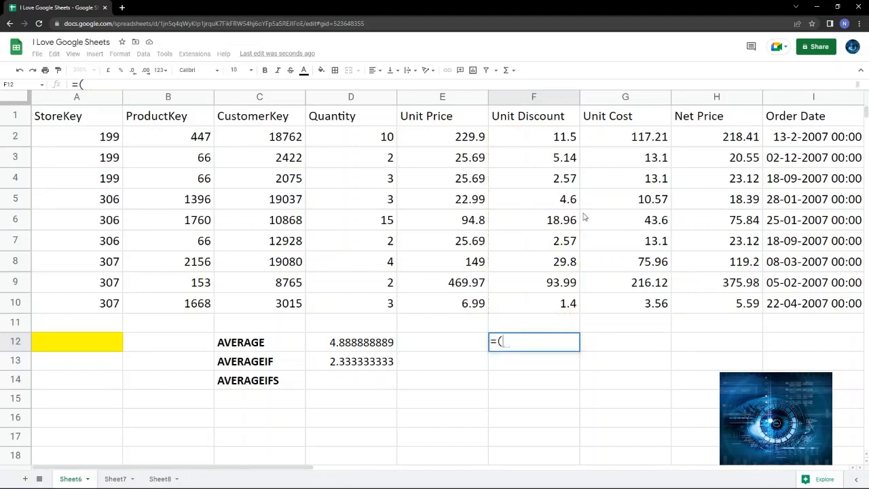
{"action": "key", "text": "BackSpace"}
{"action": "type", "text": "sum("}
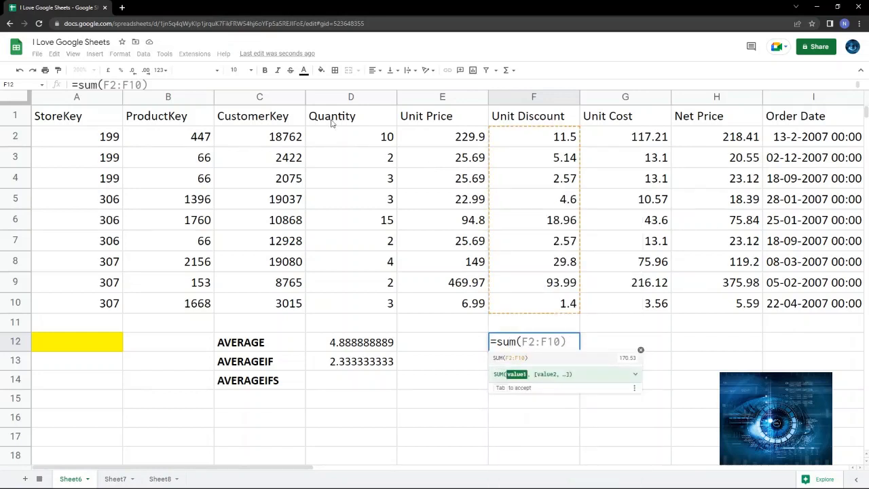
{"action": "left_click", "coordinate": [379, 163]}
{"action": "left_click_drag", "start_coordinate": [378, 163], "coordinate": [382, 177]}
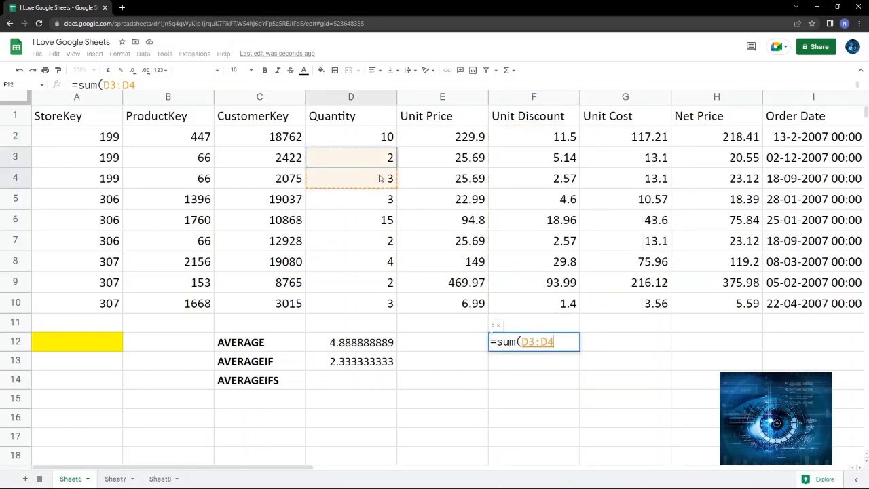
{"action": "type", "text": ","}
{"action": "left_click", "coordinate": [374, 246]}
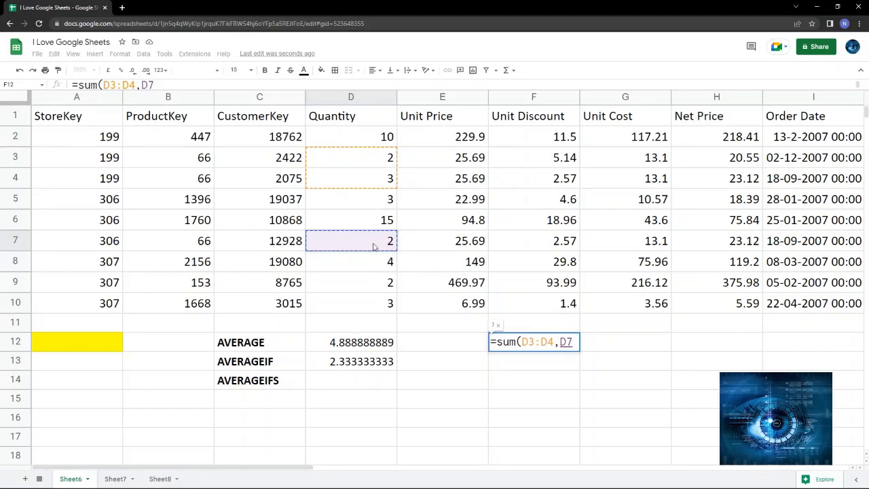
{"action": "key", "text": "Return"}
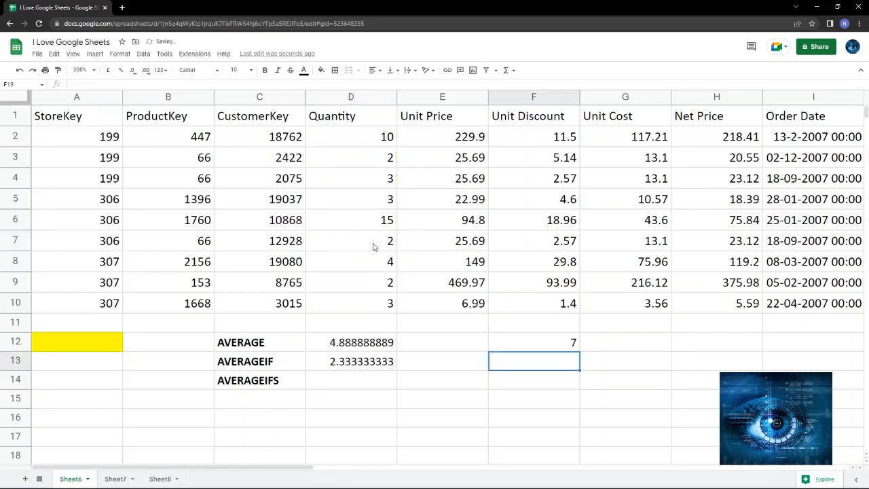
Divide the sum in F12 by 3 in cell F13, and return to the AVERAGEIF result for comparison
{"action": "key", "text": "Up"}
{"action": "key", "text": "Down"}
{"action": "type", "text": "="}
{"action": "key", "text": "Up"}
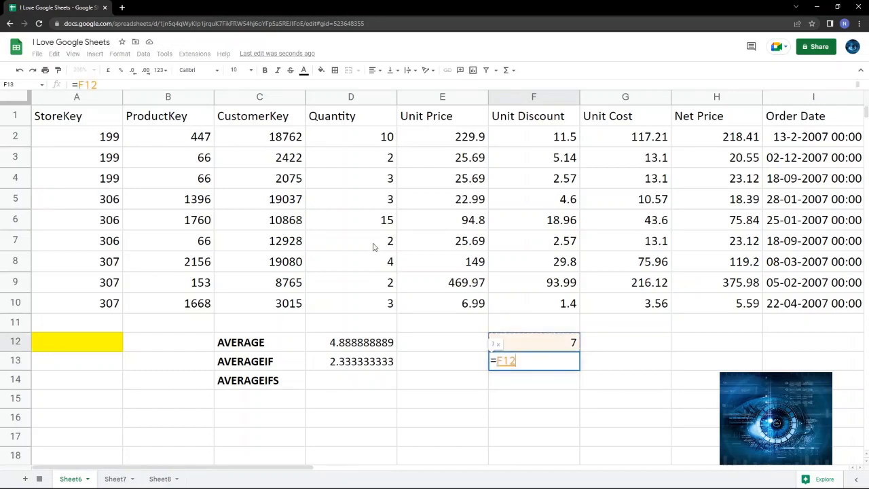
{"action": "type", "text": "/3"}
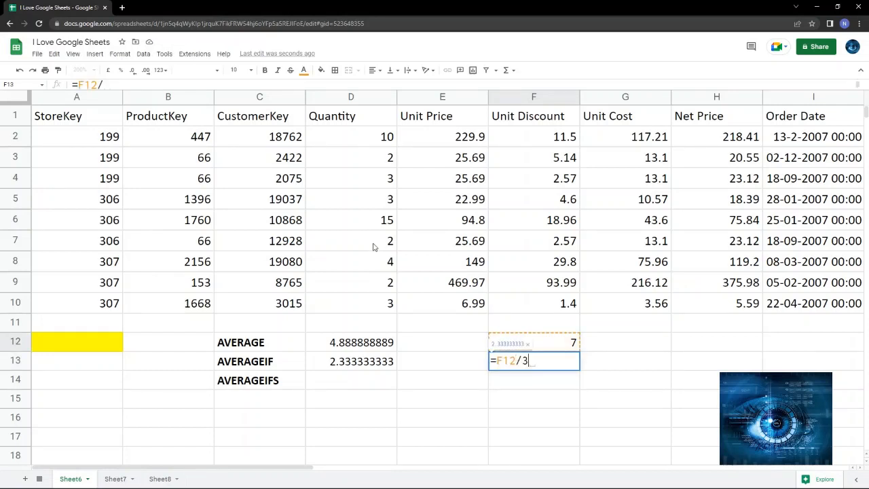
{"action": "key", "text": "Return"}
{"action": "key", "text": "Up"}
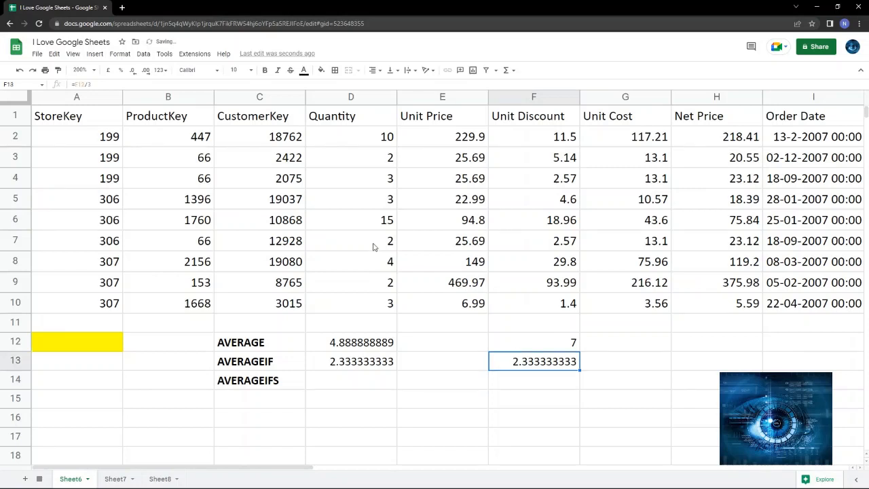
{"action": "key", "text": "Left"}
{"action": "key", "text": "Left"}
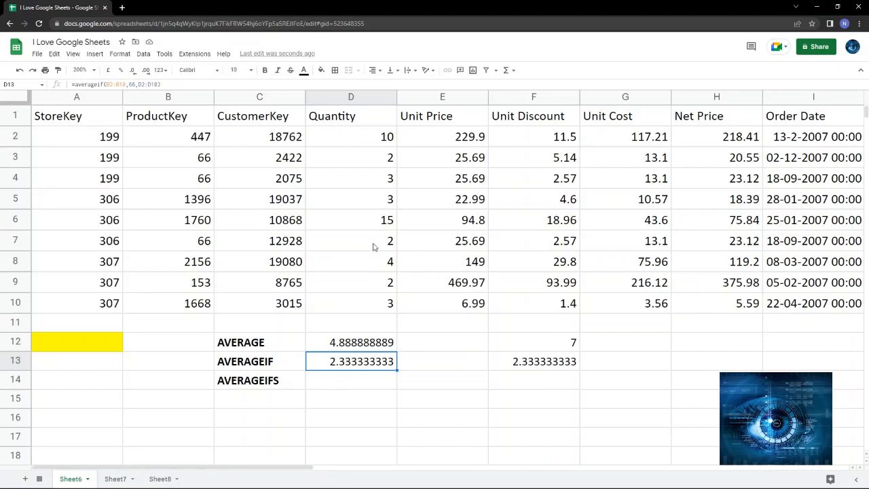
Begin an AVERAGEIFS formula in D14 averaging quantities D2:D10, with product keys B2:B10 equal to 66 as the first criterion
{"action": "key", "text": "Down"}
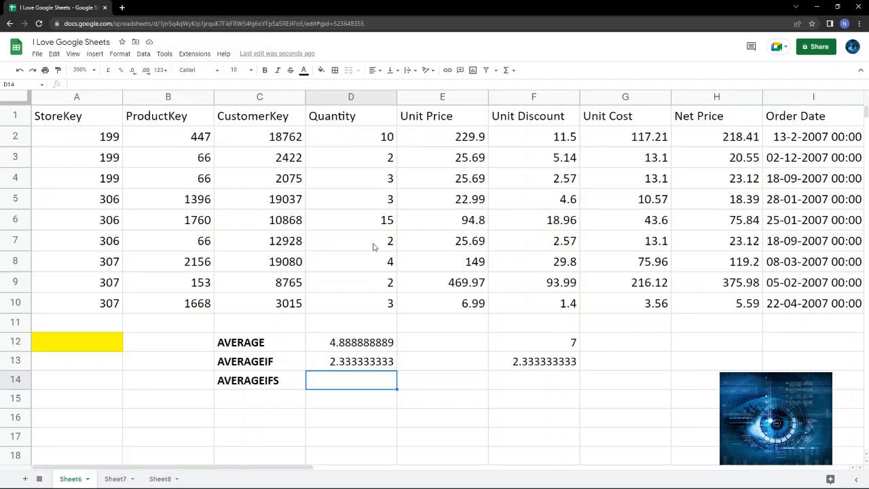
{"action": "type", "text": "="}
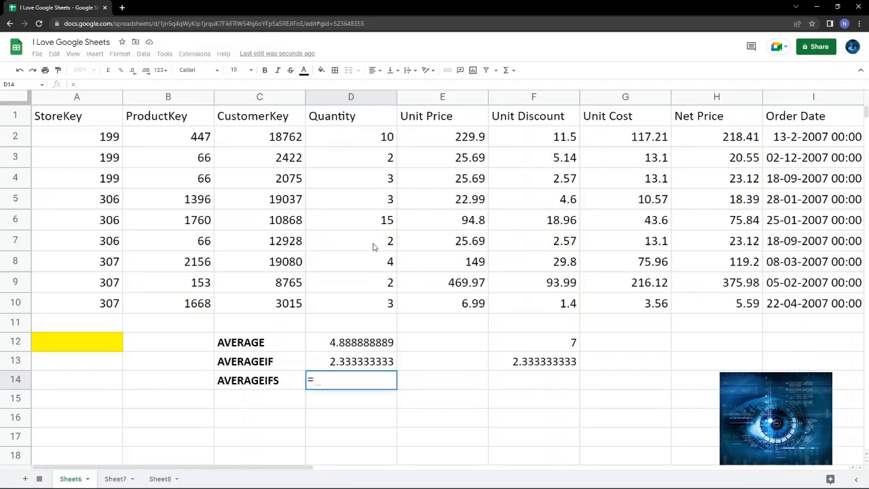
{"action": "type", "text": "average"}
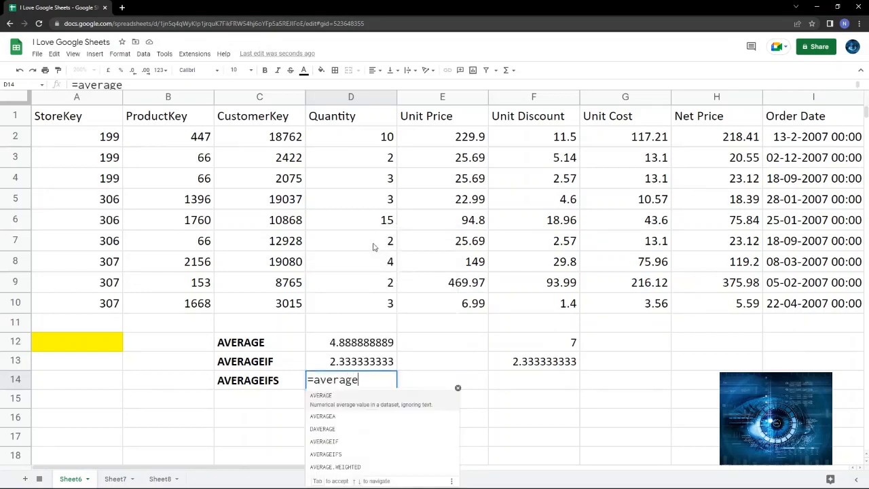
{"action": "type", "text": "ifs"}
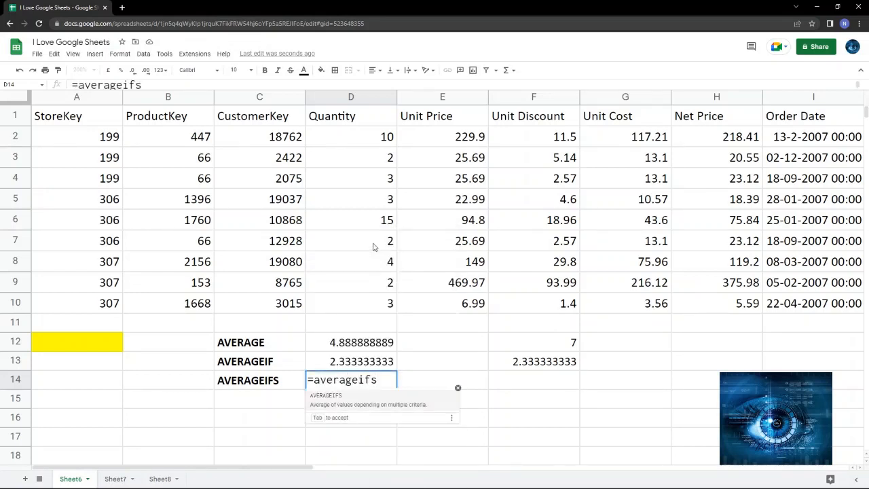
{"action": "type", "text": "("}
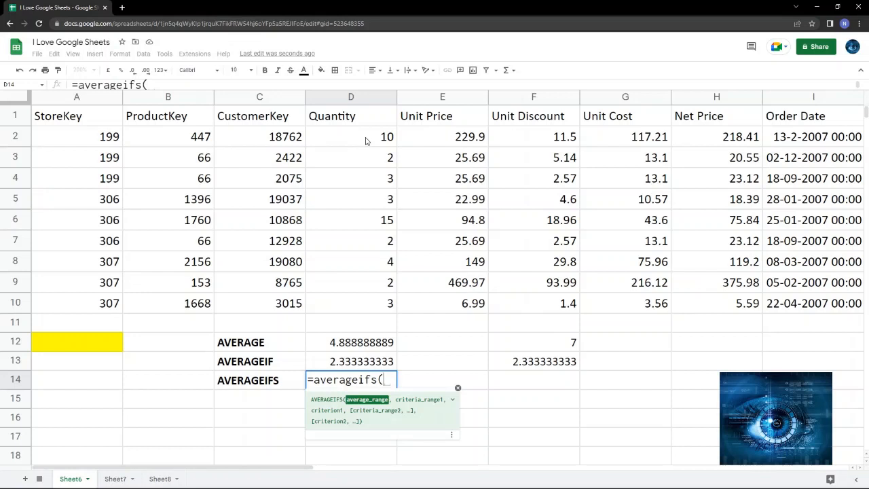
{"action": "left_click_drag", "start_coordinate": [365, 141], "coordinate": [367, 302]}
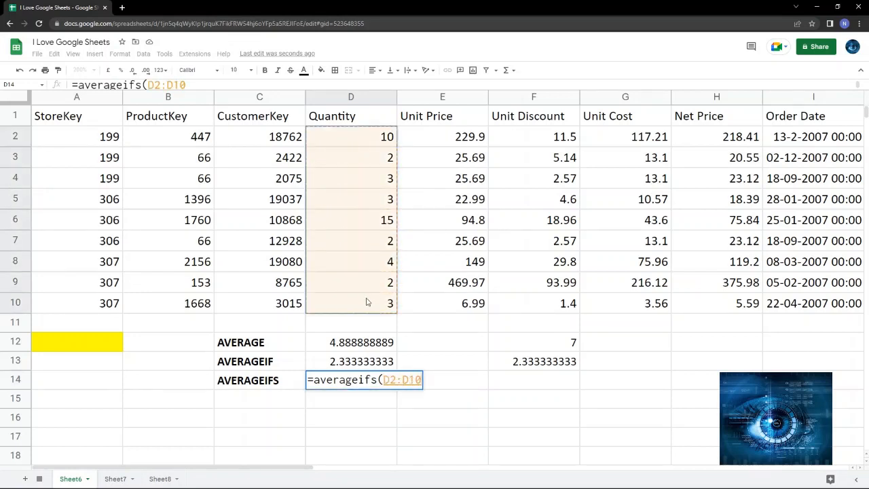
{"action": "type", "text": ","}
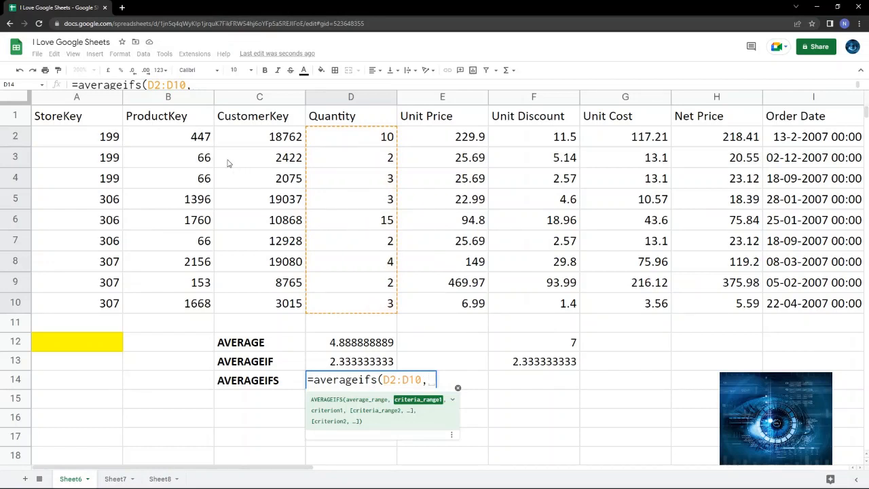
{"action": "left_click_drag", "start_coordinate": [204, 140], "coordinate": [201, 307]}
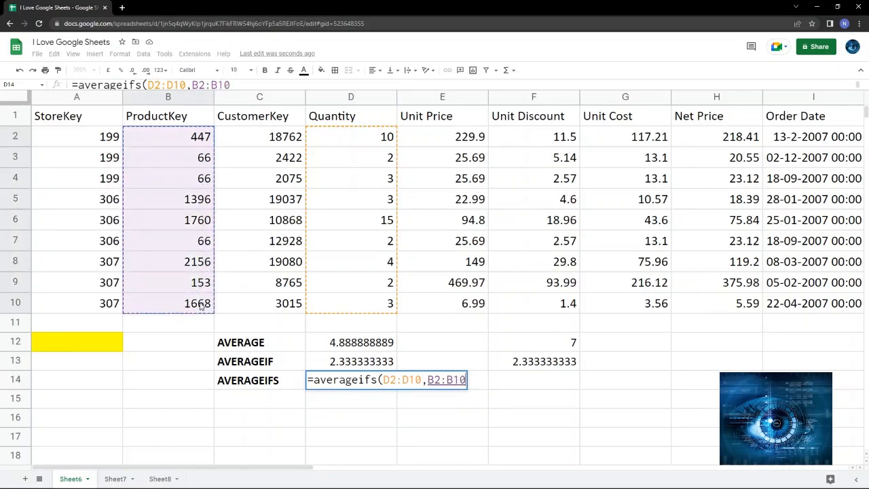
{"action": "type", "text": ",66"}
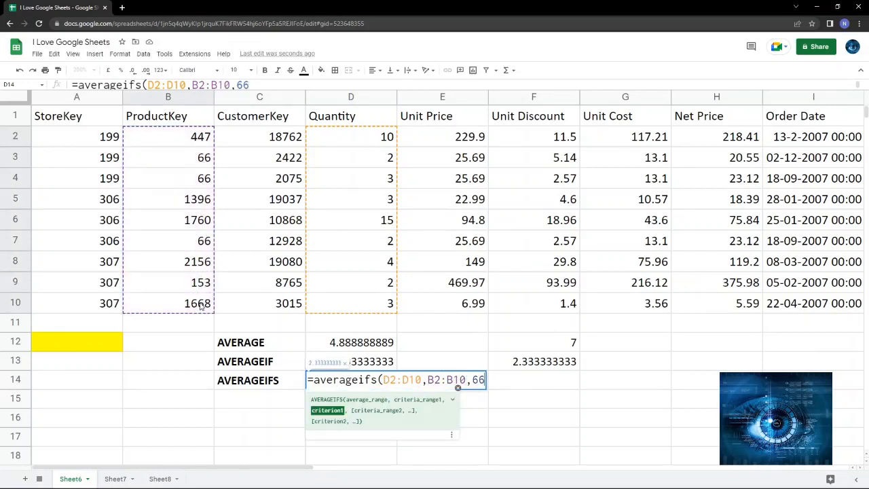
Add store keys A2:A10 equal to 199 as the second criterion and complete the AVERAGEIFS formula
{"action": "type", "text": ","}
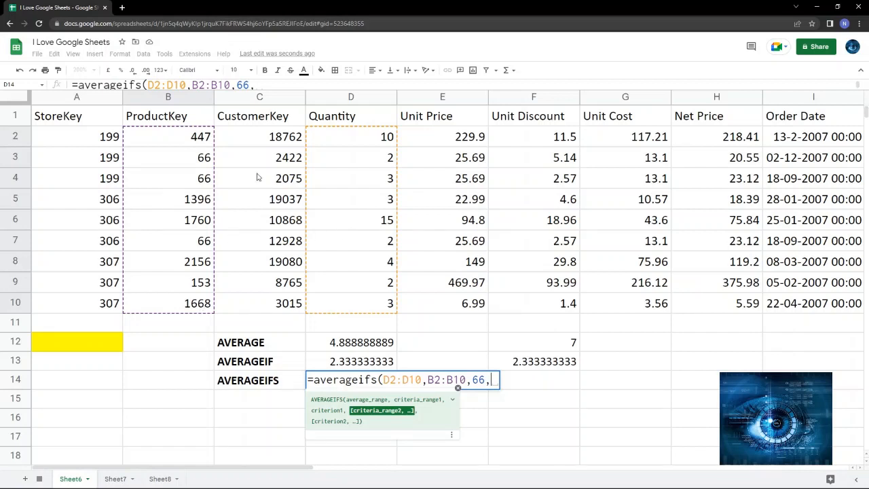
{"action": "left_click_drag", "start_coordinate": [90, 140], "coordinate": [90, 306]}
{"action": "type", "text": ",199"}
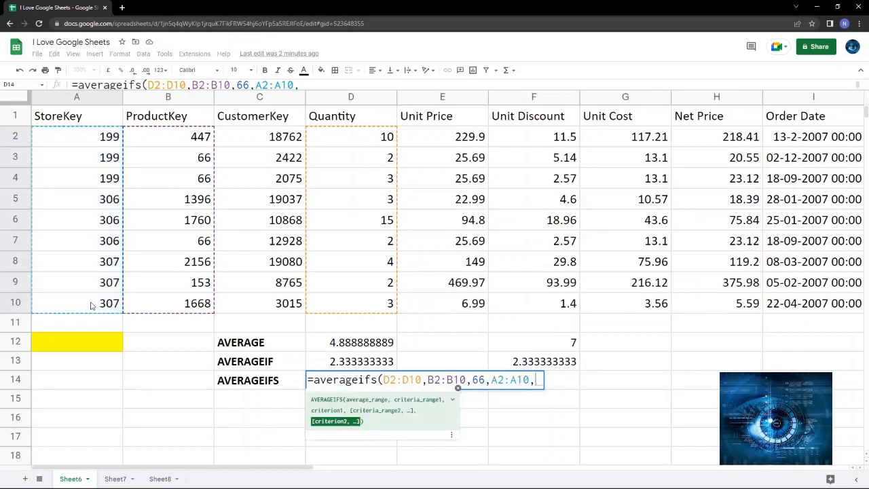
{"action": "type", "text": ")"}
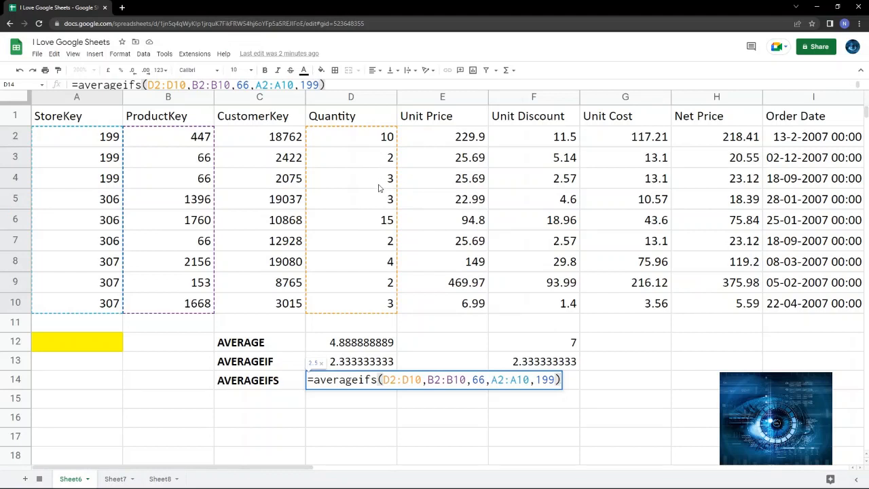
{"action": "key", "text": "Return"}
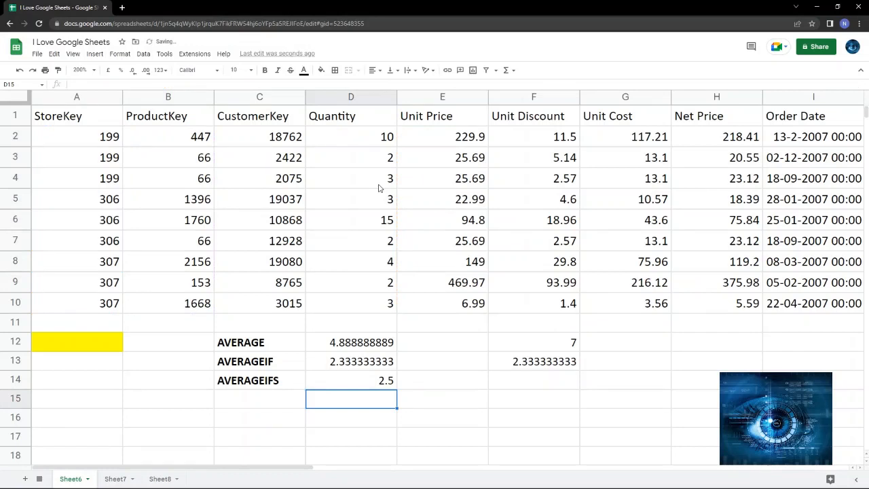
Calculate the manual check in F14 by summing quantities D3:D4 and dividing by 2 in one formula
{"action": "left_click", "coordinate": [635, 369]}
{"action": "left_click", "coordinate": [558, 380]}
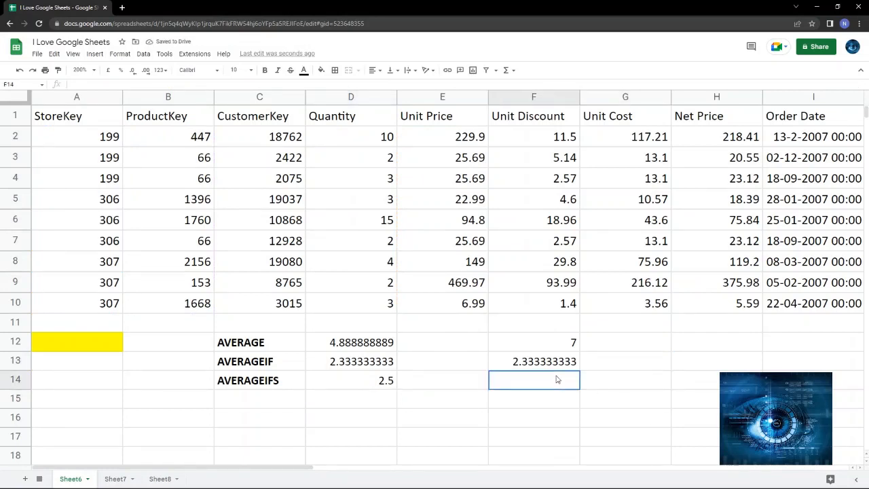
{"action": "type", "text": "="}
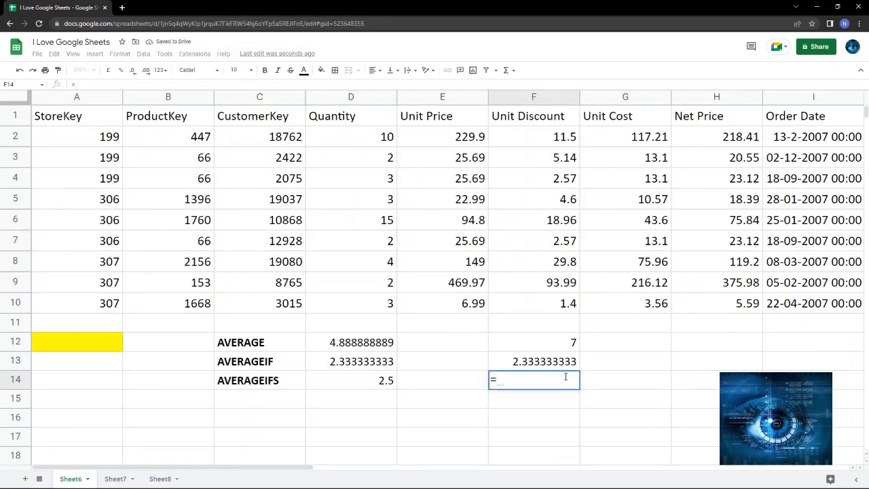
{"action": "type", "text": "sum("}
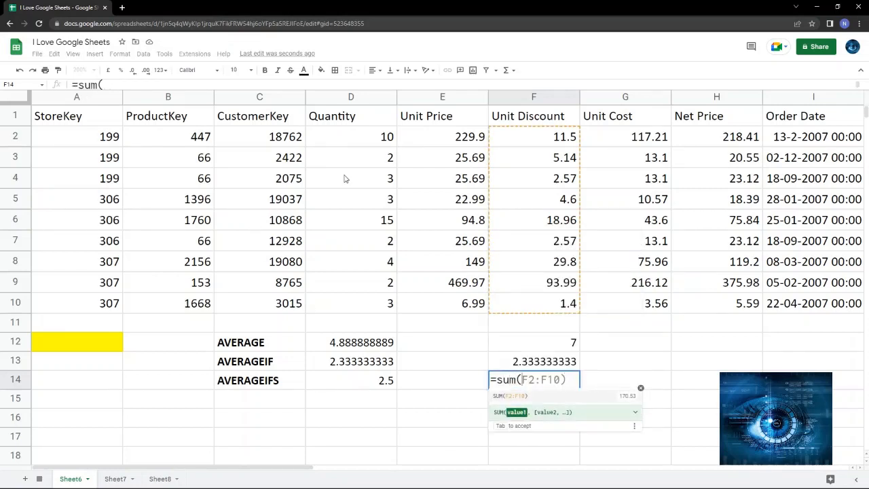
{"action": "left_click_drag", "start_coordinate": [367, 161], "coordinate": [371, 182]}
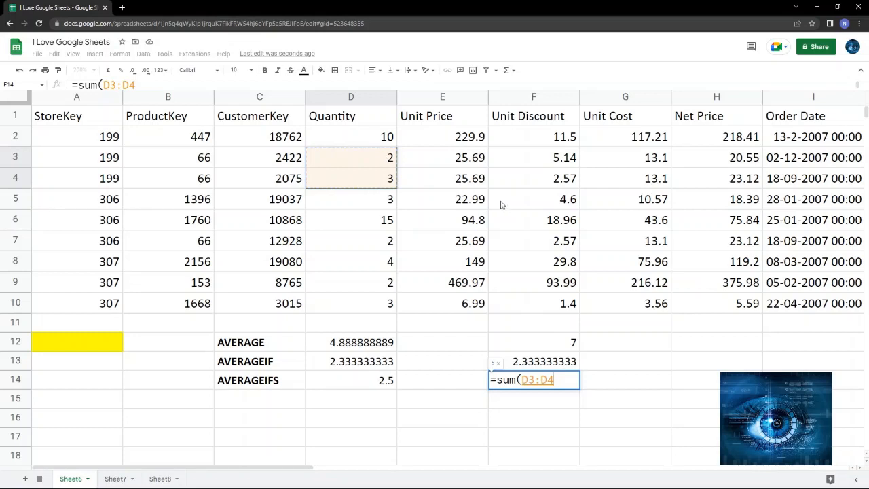
{"action": "type", "text": ")"}
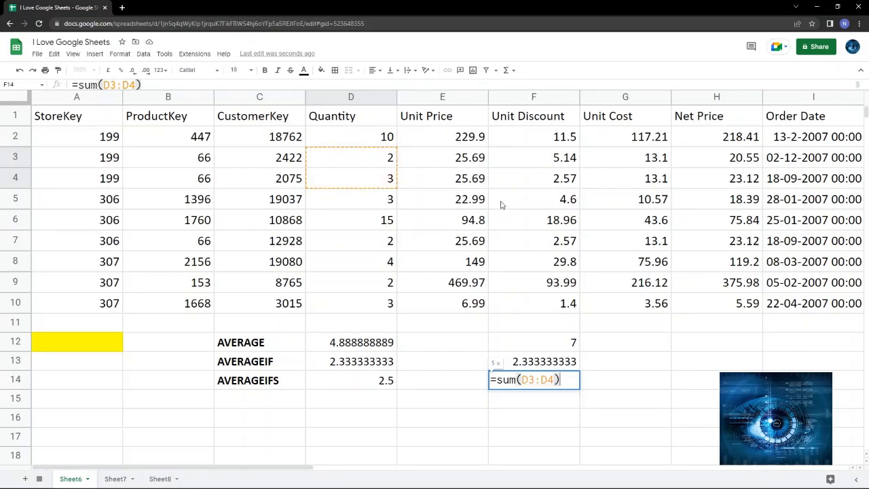
{"action": "type", "text": "/2"}
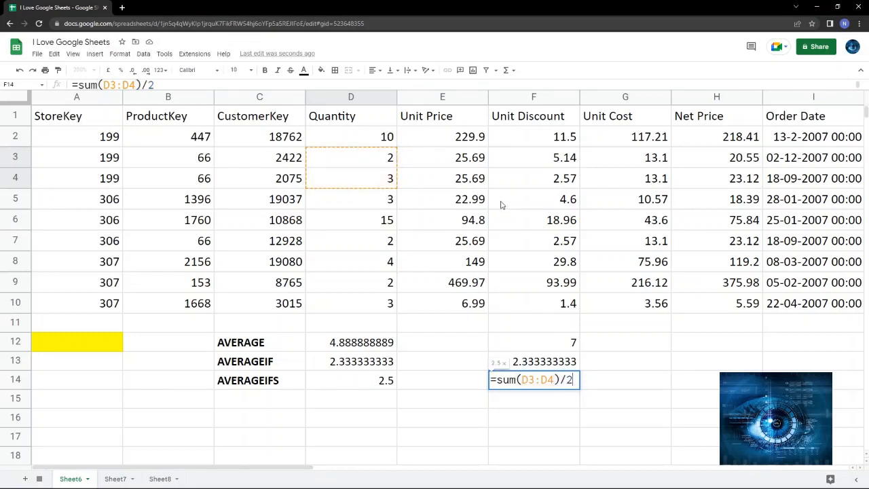
{"action": "key", "text": "Return"}
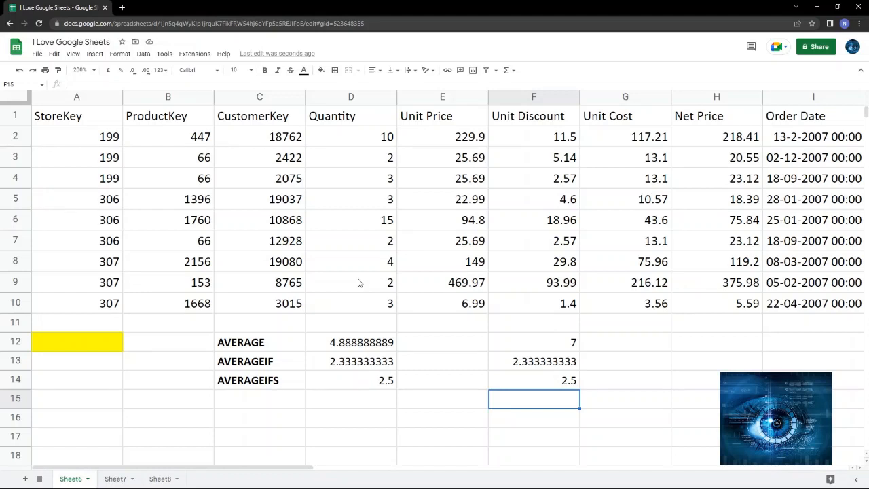
Compare where the average range D2:D10 sits in the AVERAGEIF formula in D13 and the AVERAGEIFS formula in D14
{"action": "left_click", "coordinate": [363, 368]}
{"action": "key", "text": "F2"}
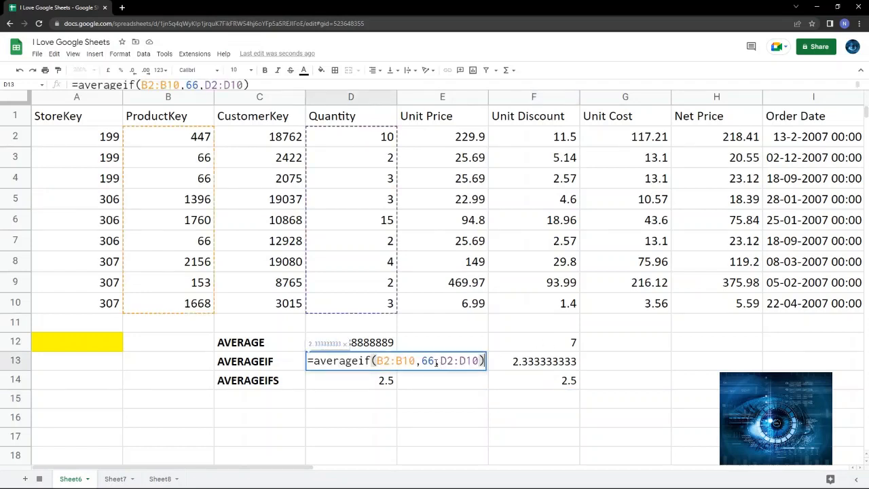
{"action": "left_click_drag", "start_coordinate": [439, 360], "coordinate": [478, 361]}
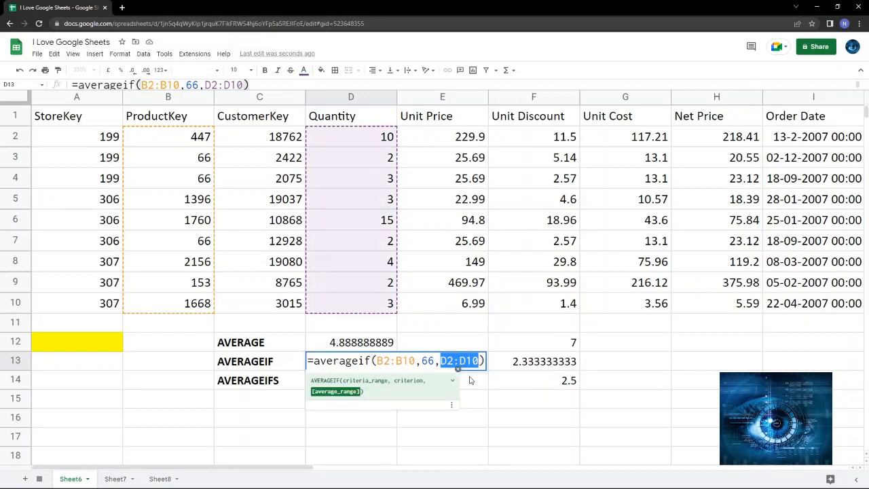
{"action": "key", "text": "Return"}
{"action": "left_click", "coordinate": [515, 395]}
{"action": "left_click", "coordinate": [344, 384]}
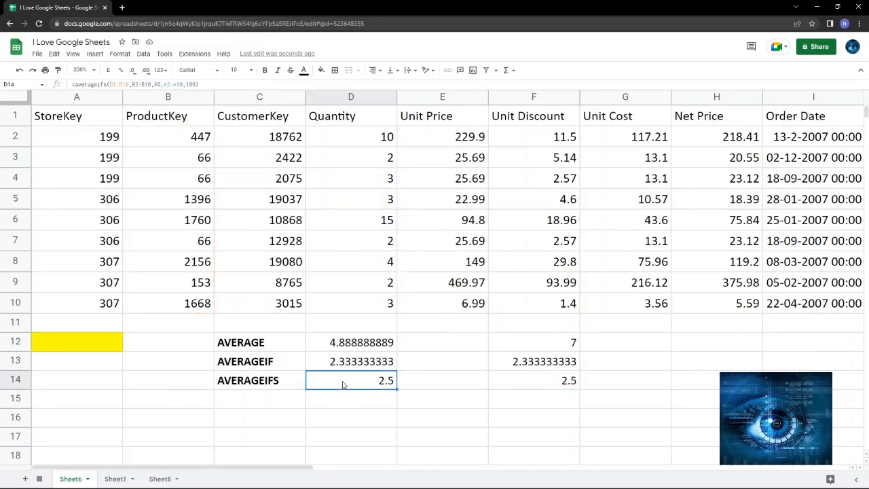
{"action": "double_click", "coordinate": [344, 384]}
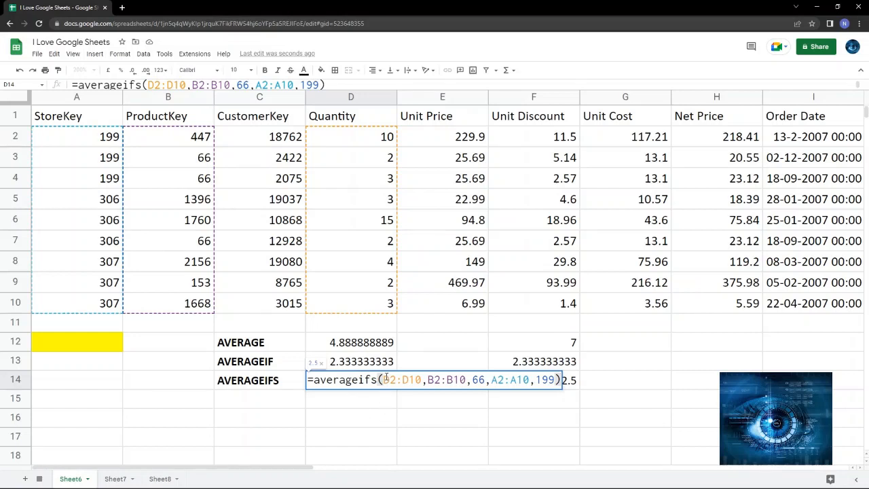
{"action": "left_click_drag", "start_coordinate": [386, 377], "coordinate": [422, 379]}
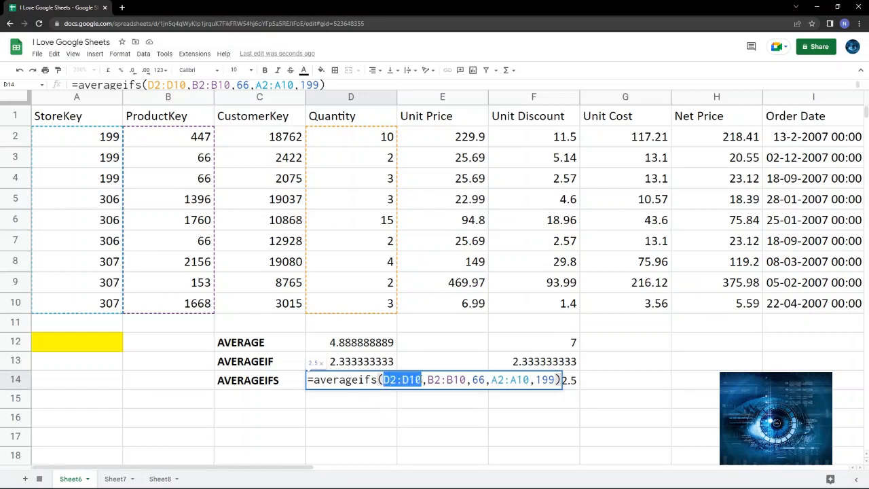